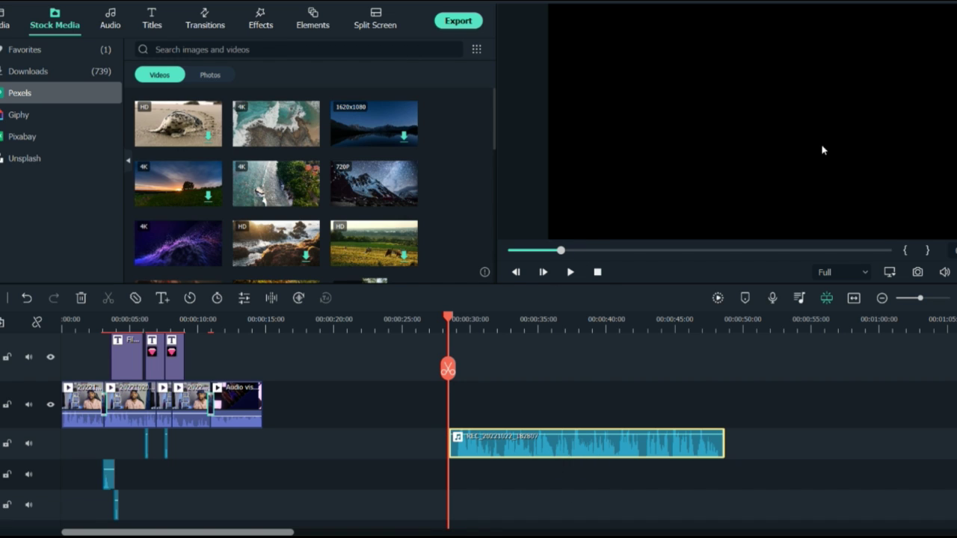
Preview the audio recording and search the stock video library for ISLAND
drag(451, 327, 467, 366)
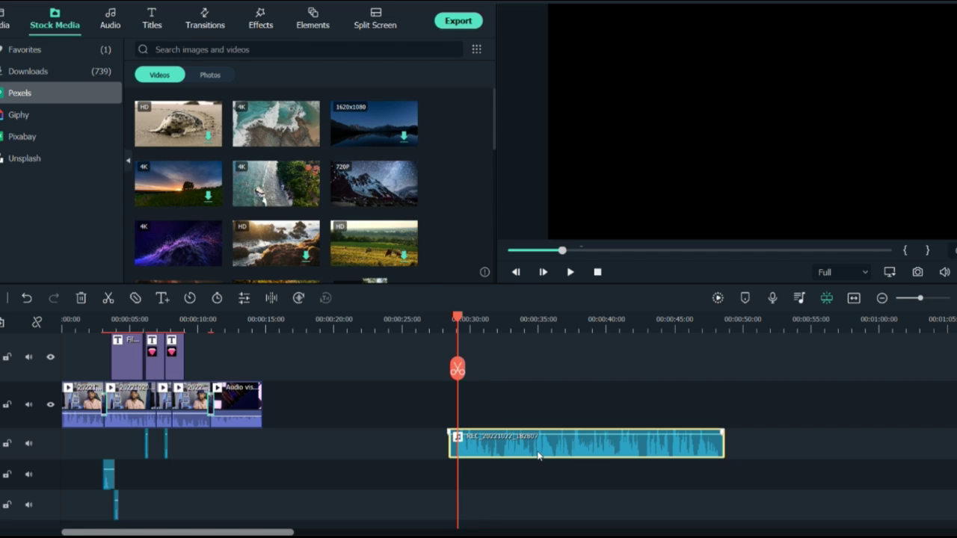
click(228, 50)
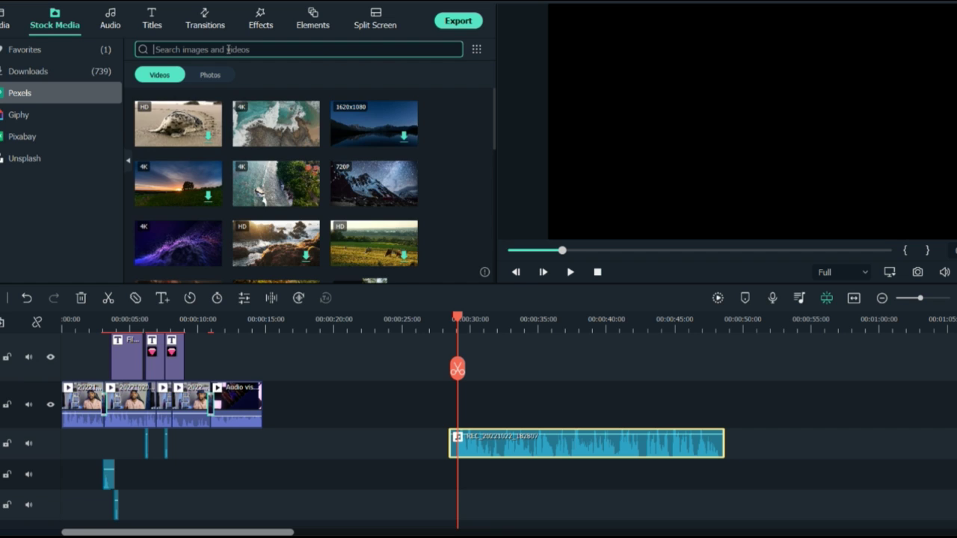
text(ISLAND)
key(Return)
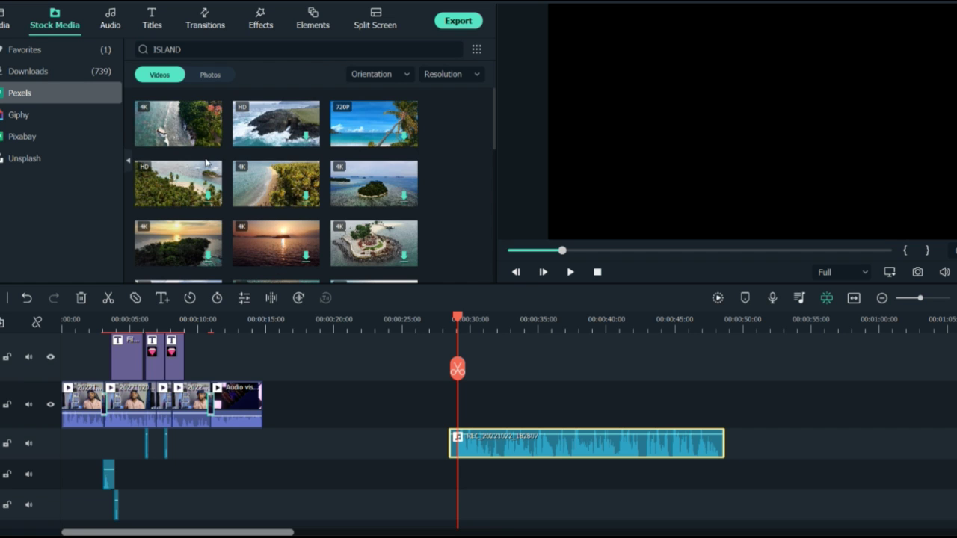
Place the aerial beach clip at the playhead, trim it to about five seconds, then add and mute the castle clip
drag(276, 183, 450, 410)
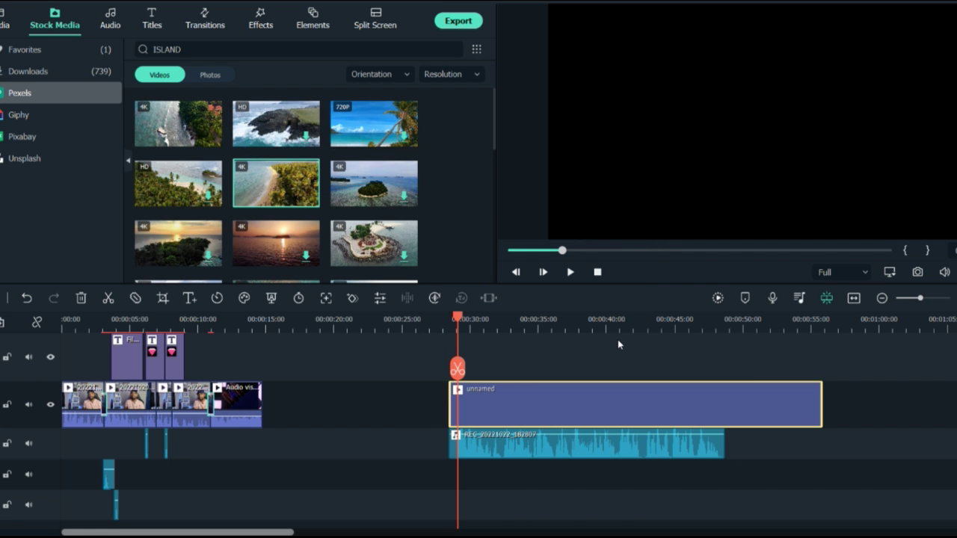
drag(821, 404, 514, 404)
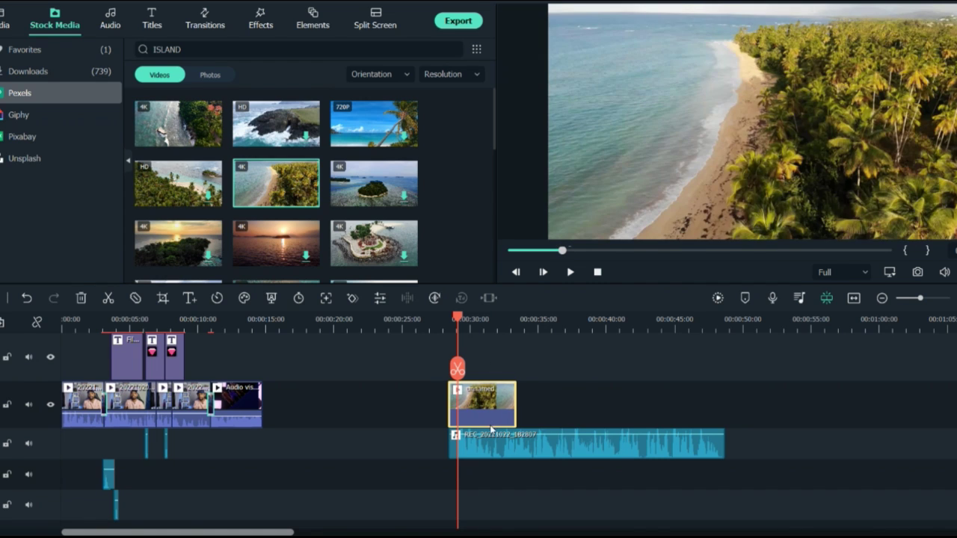
drag(493, 426, 539, 416)
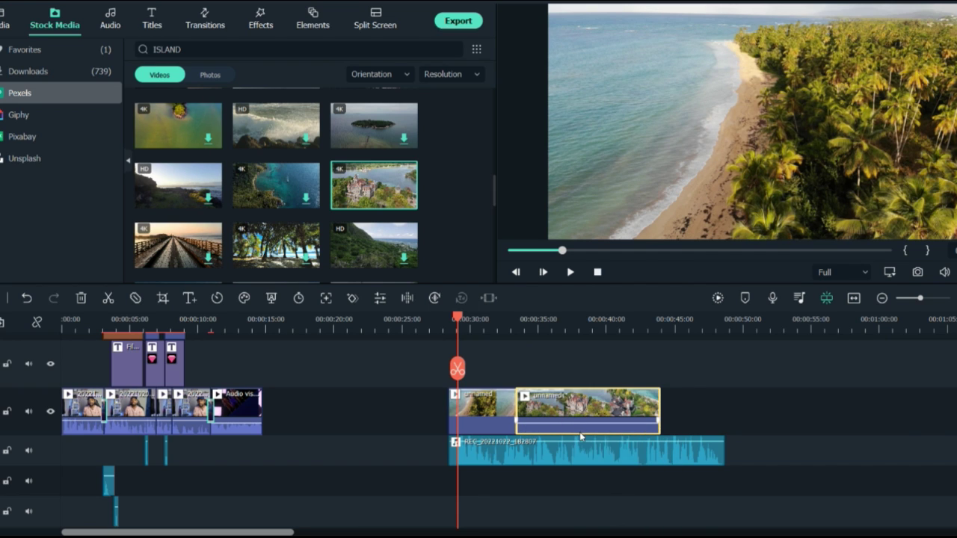
drag(572, 425, 571, 452)
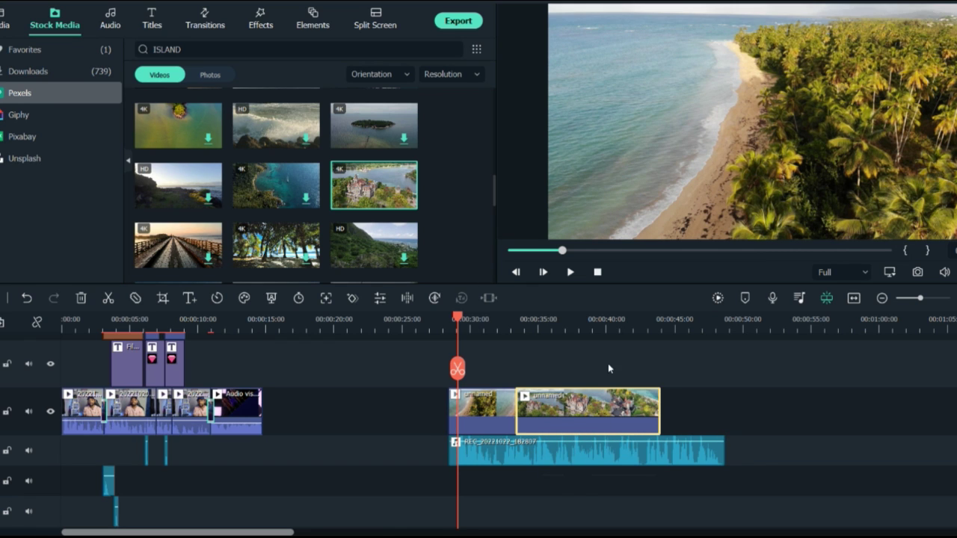
Start a new stock search for scary clips and select the first beach clip
double_click(170, 50)
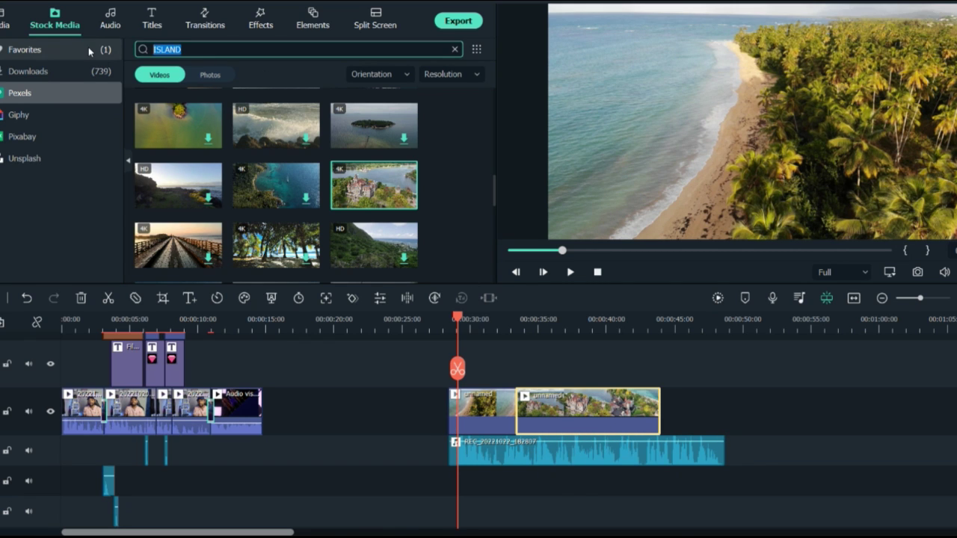
text(sc)
text(a)
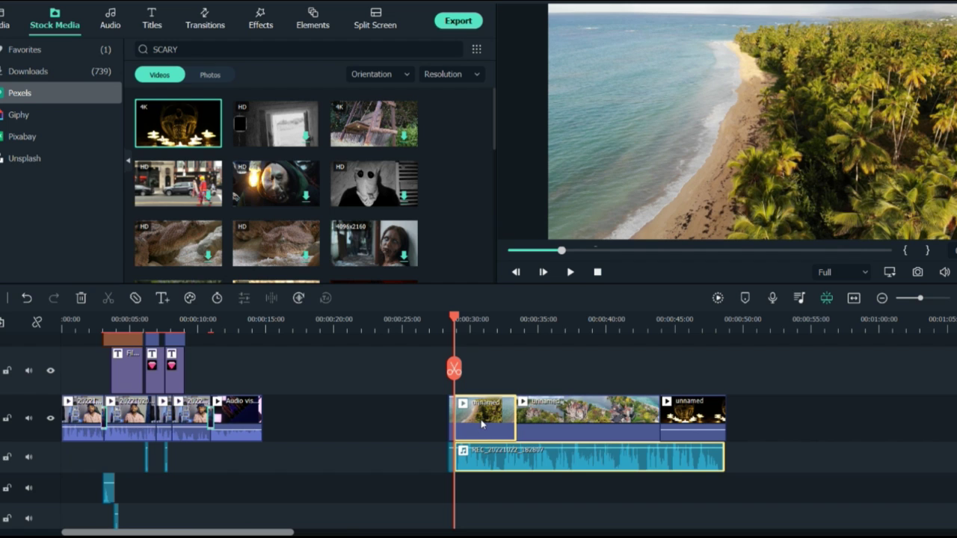
click(482, 424)
click(260, 18)
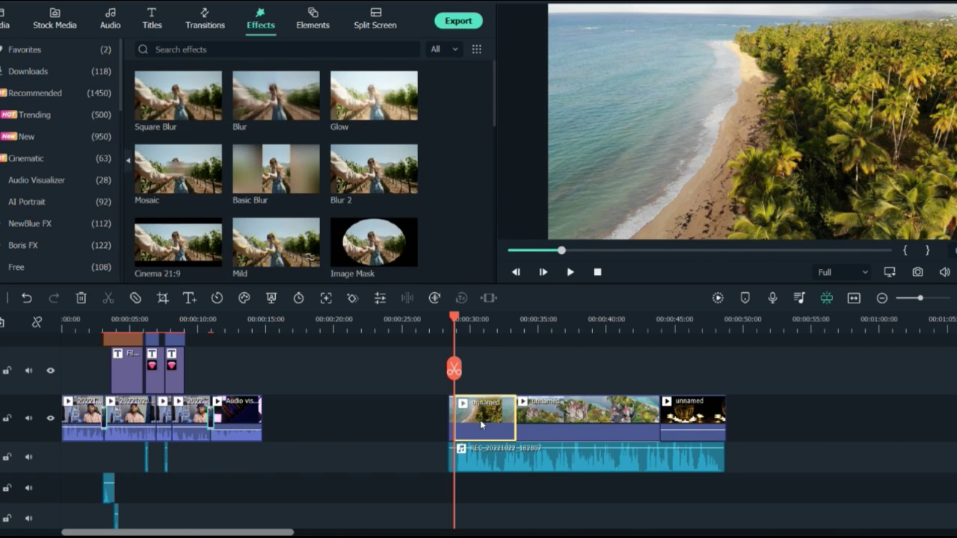
Search effects for OLD, apply the black-and-white Film effect to the beach clip and Retro Cinema Overlay to the castle clip
click(281, 52)
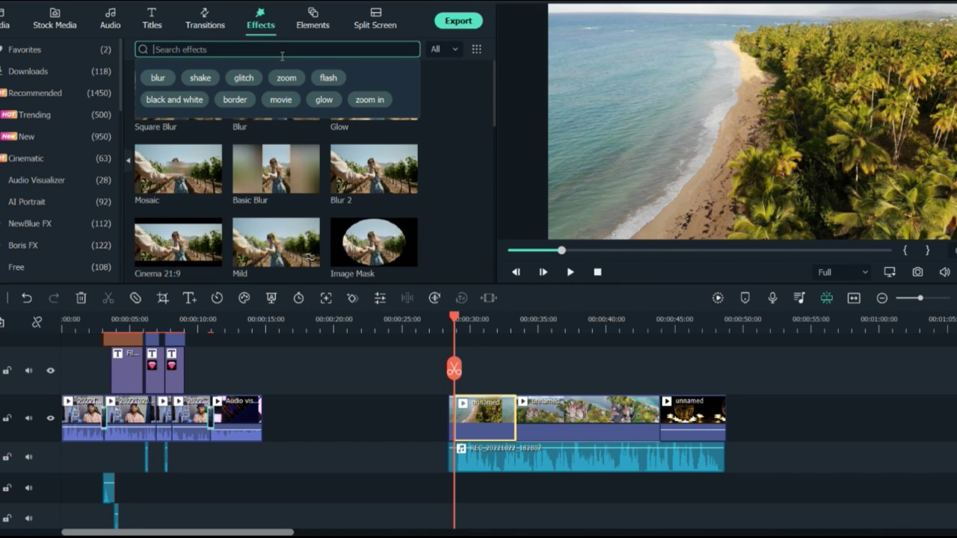
text(OLD)
key(Return)
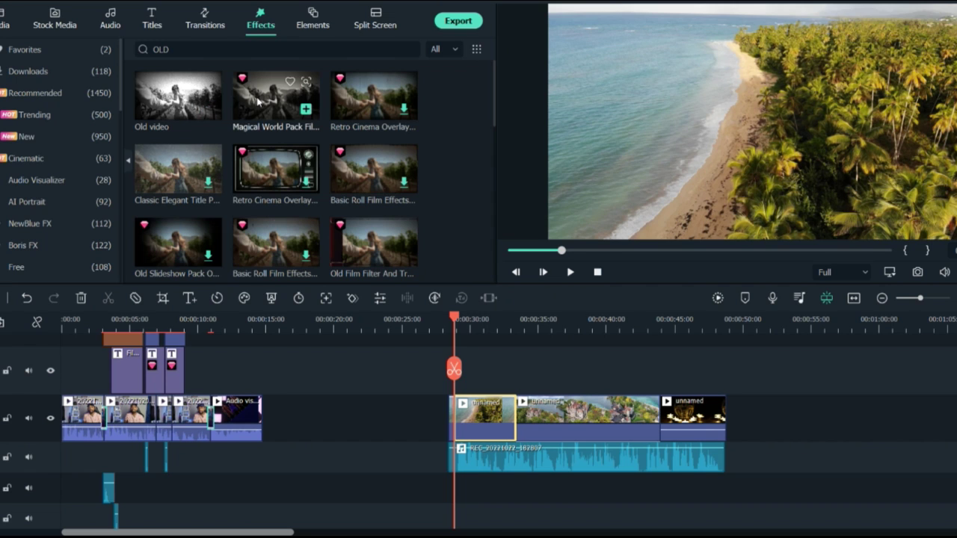
drag(260, 103, 510, 402)
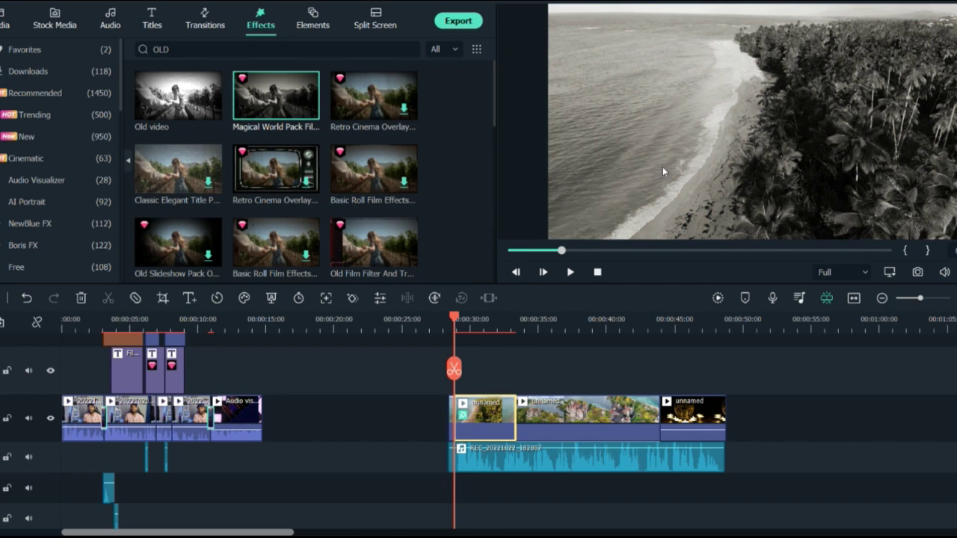
drag(374, 101, 609, 422)
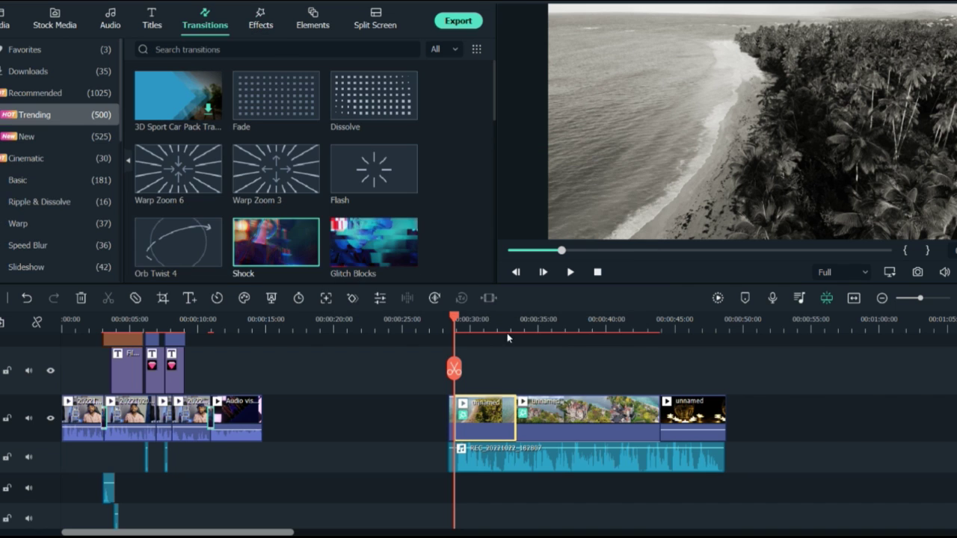
Add Shock at the beach/castle join and Glitch Blocks at the beach clip's start, previewing both
drag(274, 254, 518, 437)
drag(513, 336, 454, 321)
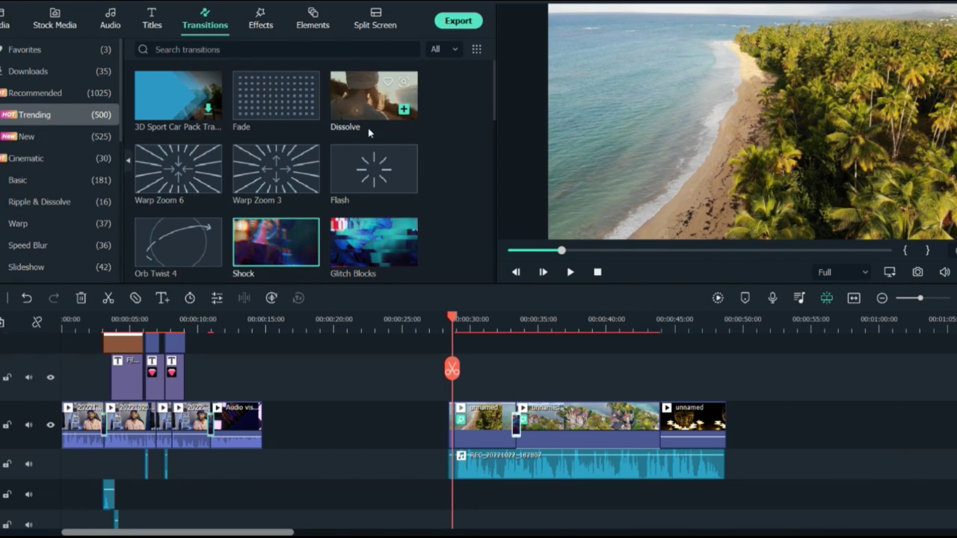
drag(371, 239, 453, 425)
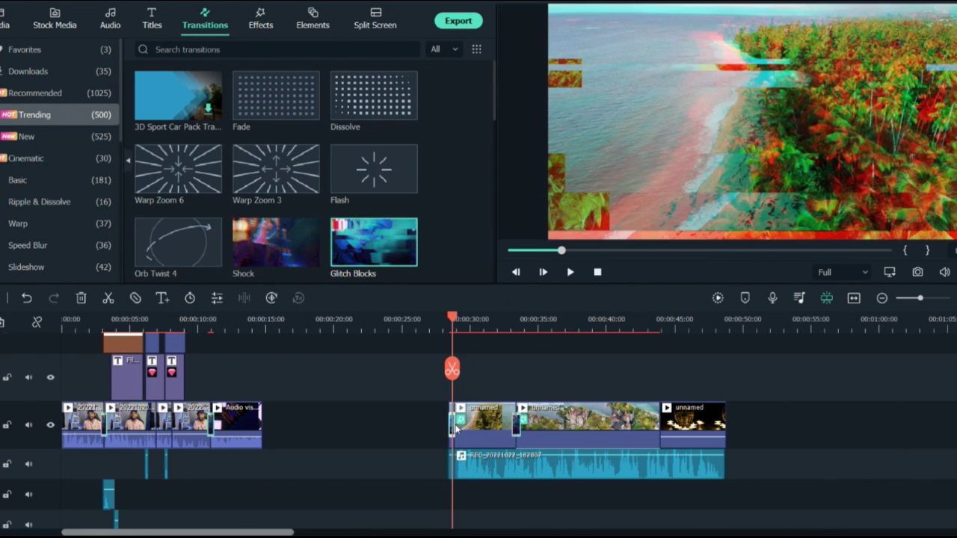
click(441, 326)
mouse_move(442, 327)
mouse_down()
mouse_move(471, 327)
mouse_move(449, 328)
mouse_up()
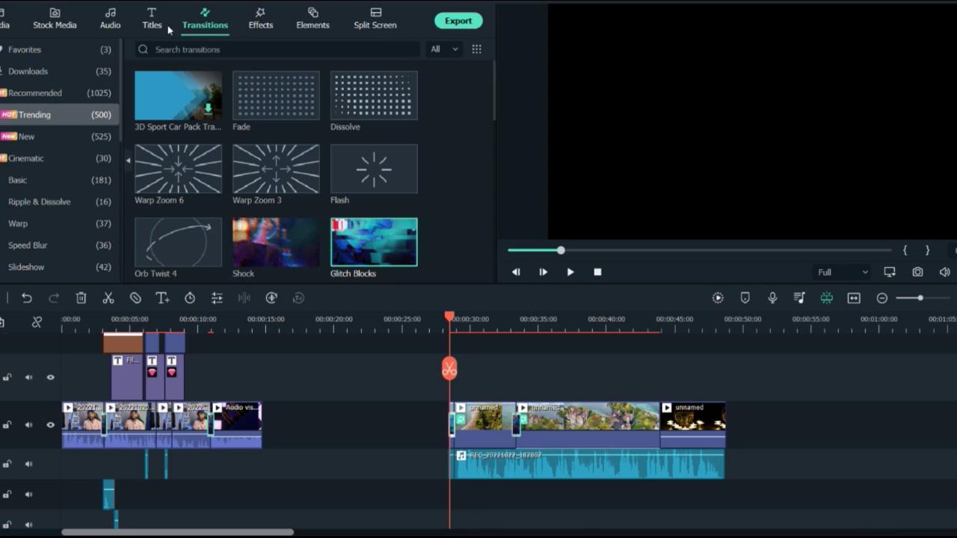
click(118, 22)
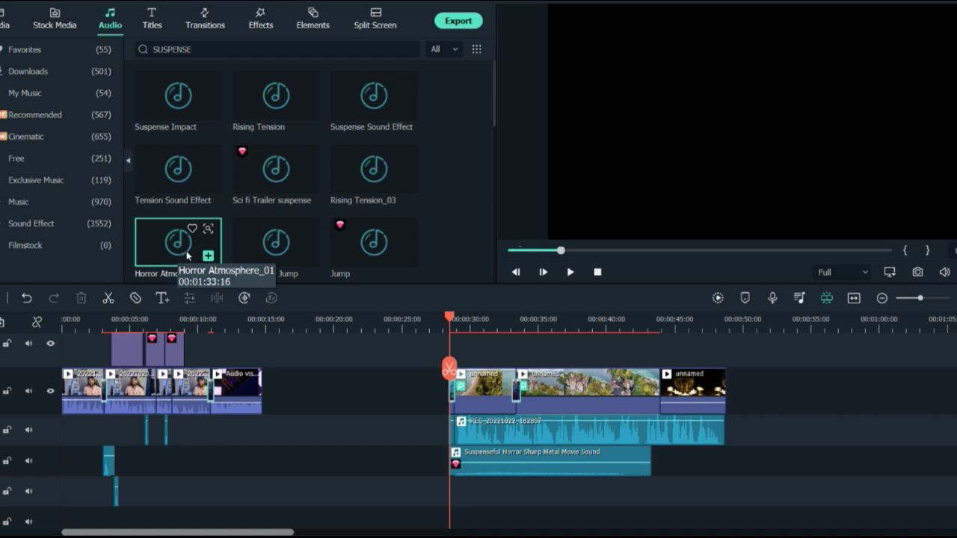
Add Horror Atmosphere_01 on a new audio track, delete the Sharp Metal sound, and set the volume to -10.50 dB
scroll(208, 254, down, 3)
drag(188, 136, 453, 496)
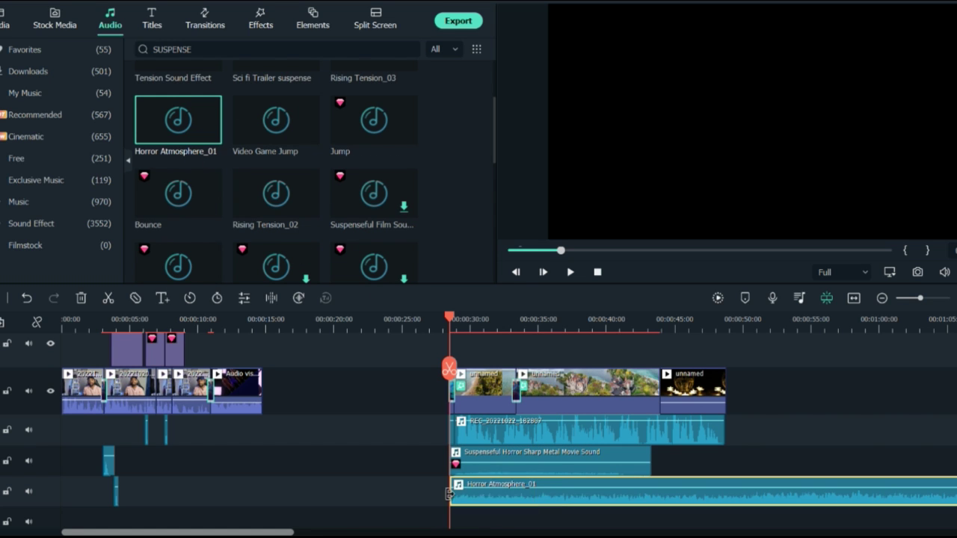
click(494, 458)
key(Delete)
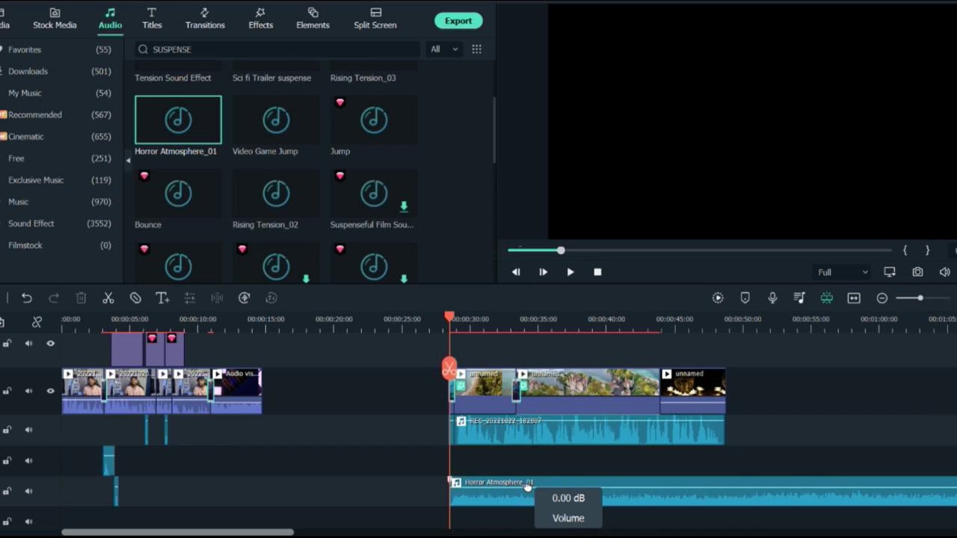
drag(527, 486, 494, 496)
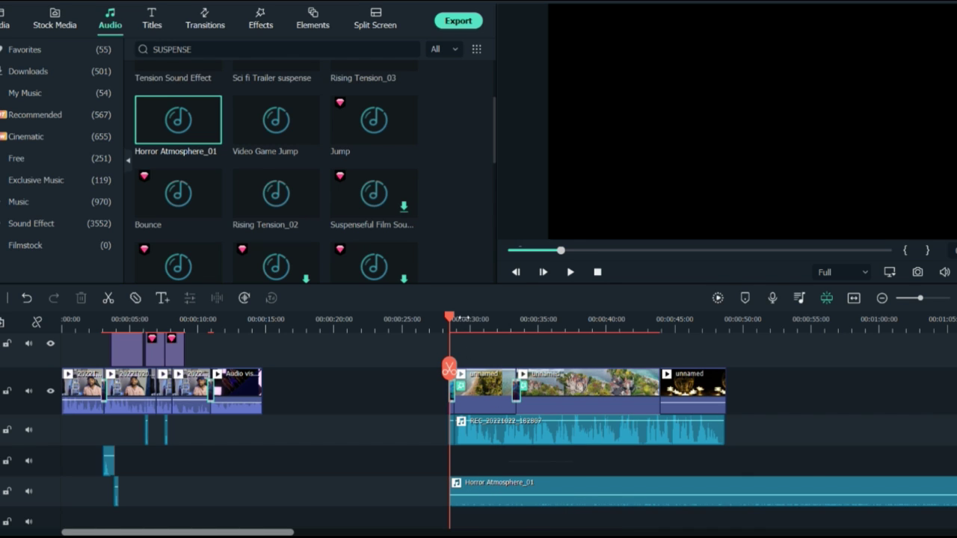
Search titles for HALLOWEEN, add the Cursed Horror Film Pack title, and retype its first word as SCARIEST
click(154, 27)
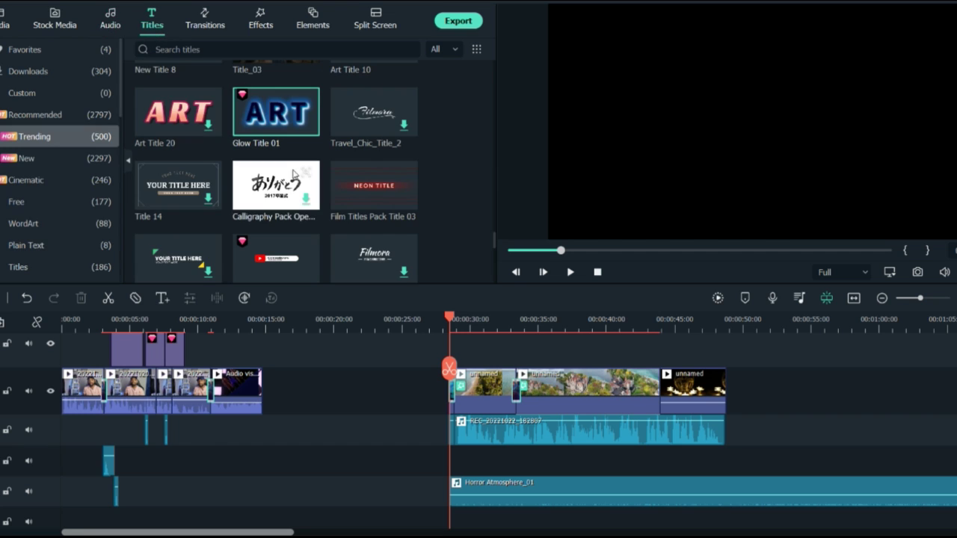
click(214, 48)
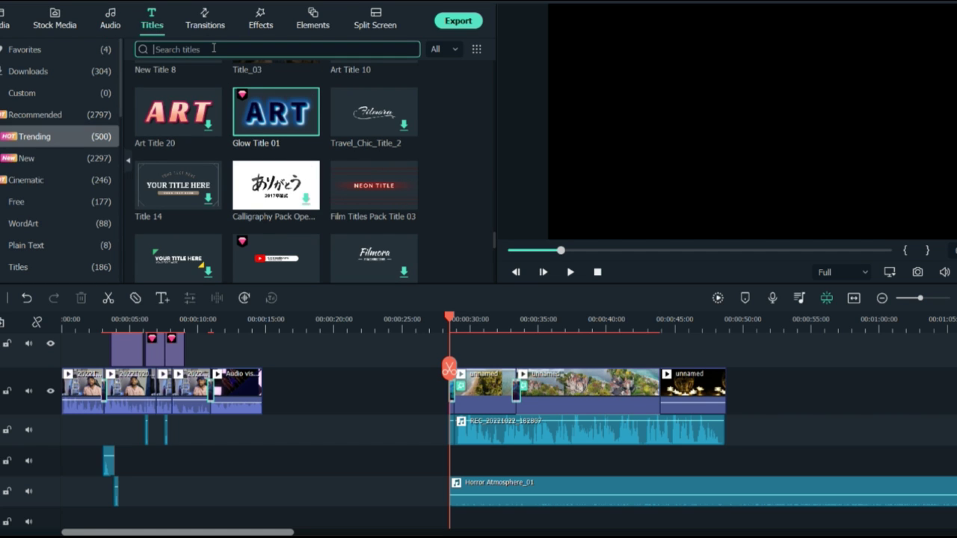
text(HALLOWEEN)
key(Return)
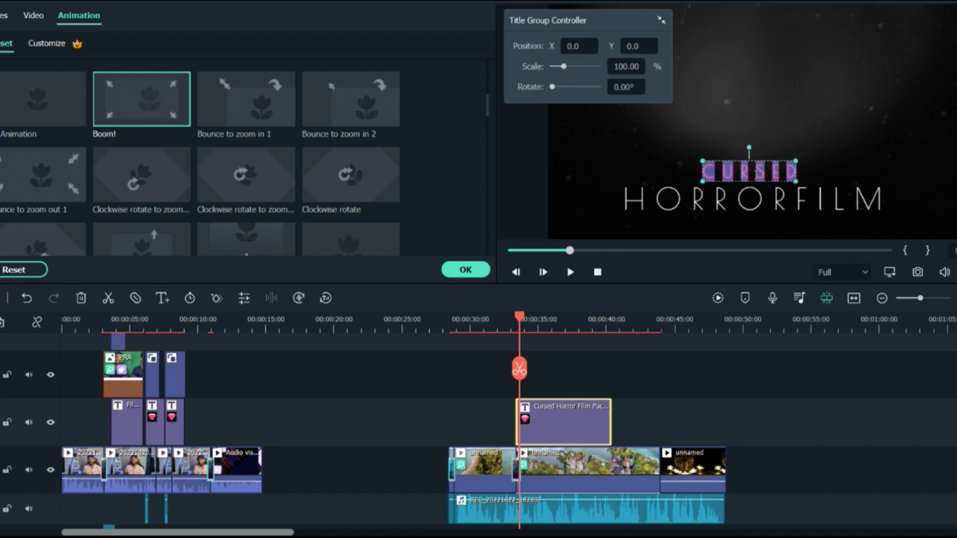
text(SCARIEST)
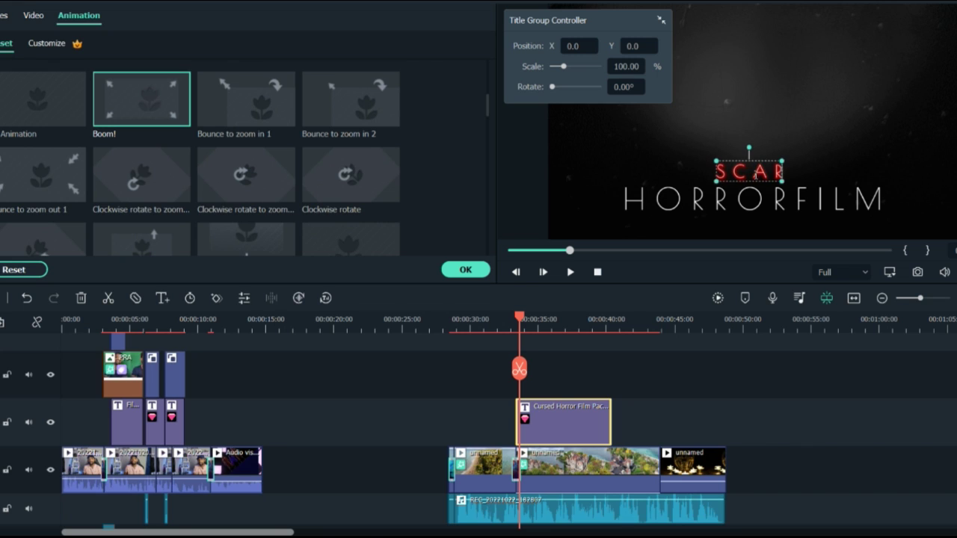
Replace the title's HORRORFILM line with the word ISLANDS
double_click(756, 205)
text(ISLAN)
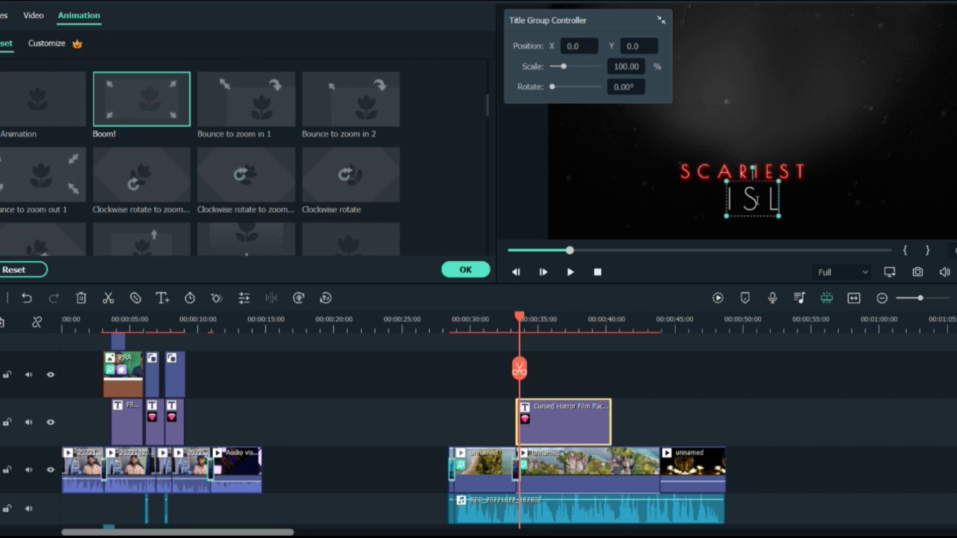
text(DS)
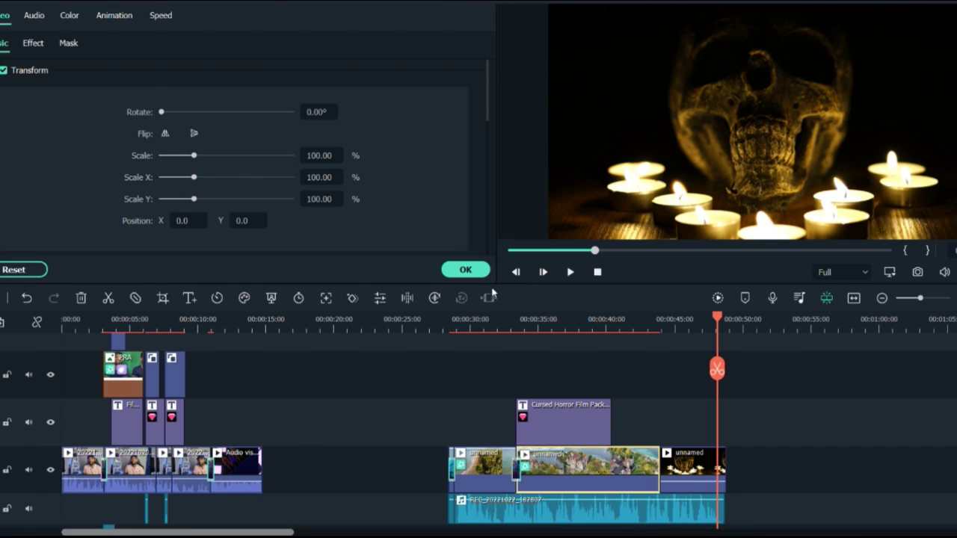
Close the clip panel and enable ducking to lower other clips' volume at 50%
click(465, 269)
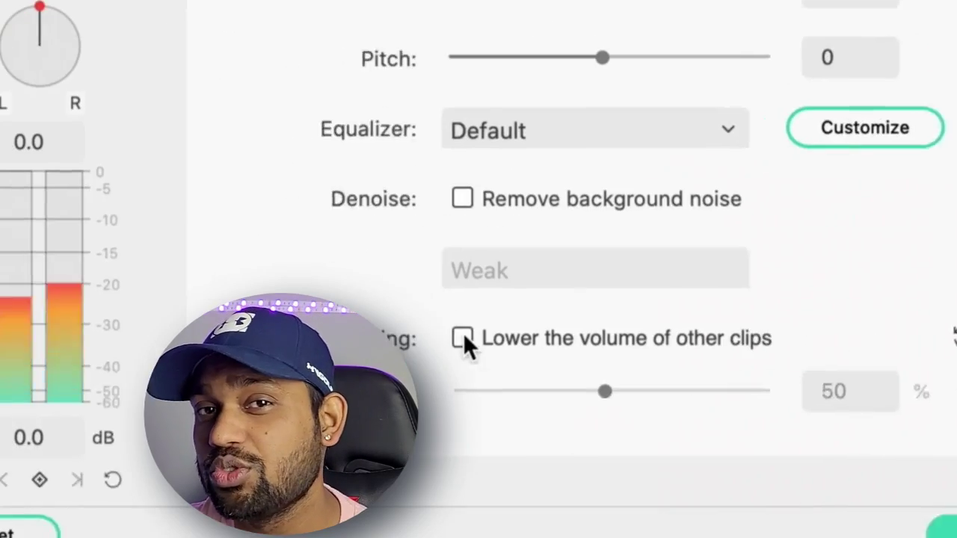
click(462, 338)
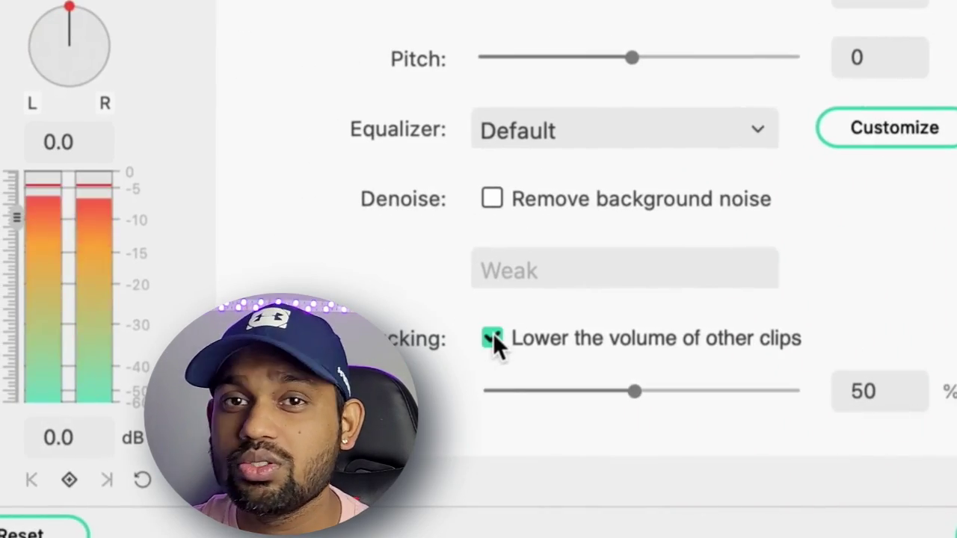